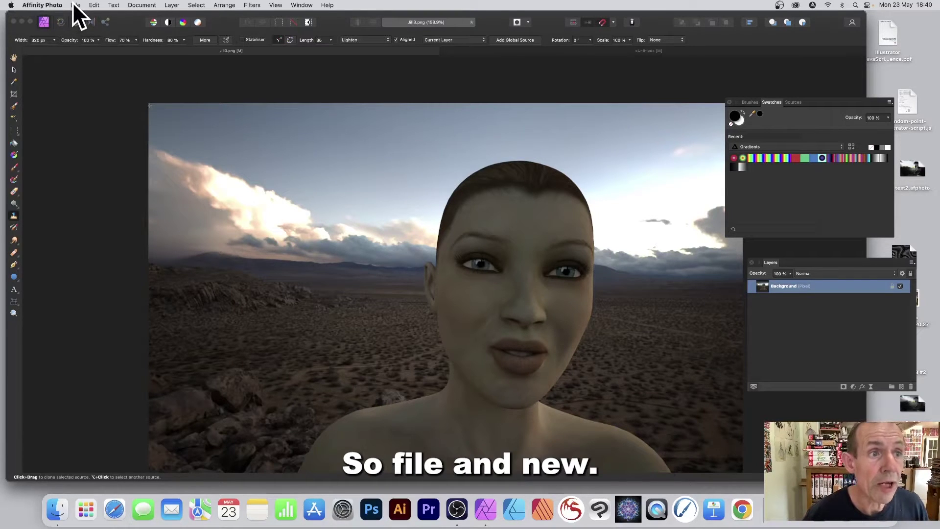
- Create a new blank 1783 × 1178 px document from File > New
left_click(76, 5)
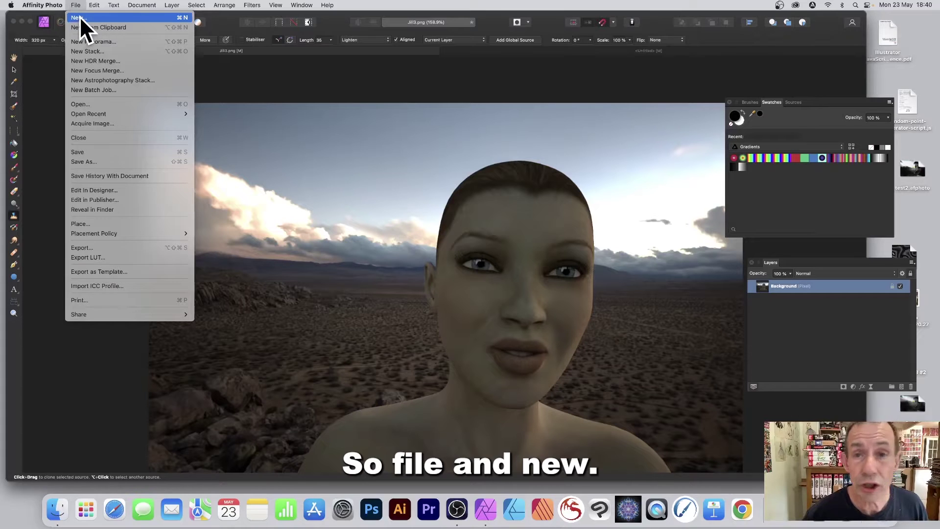
left_click(79, 16)
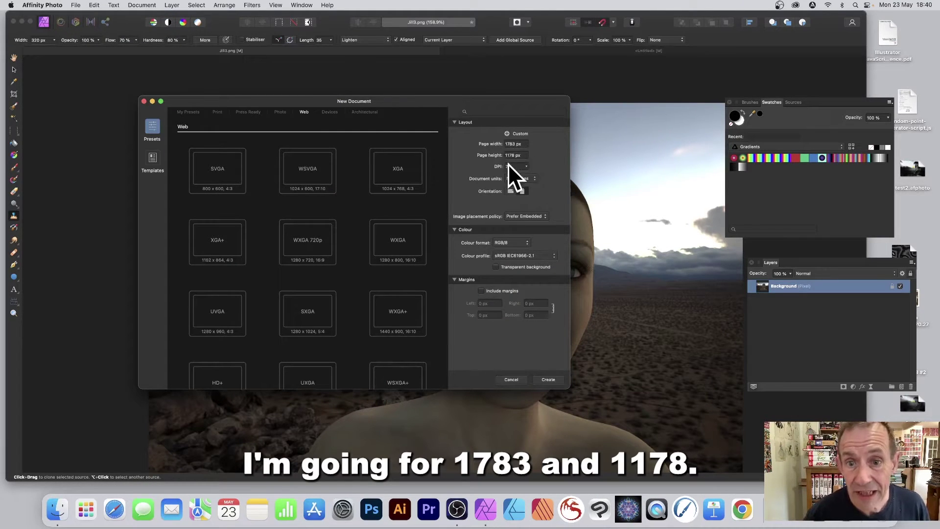
left_click(550, 379)
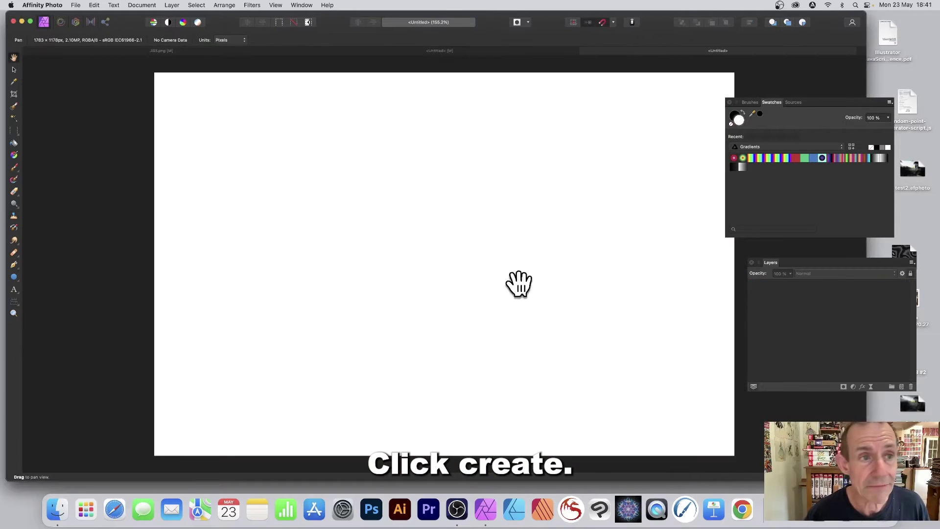
- Add a new pixel layer and fill it with a diagonal white-to-black gradient
left_click(171, 6)
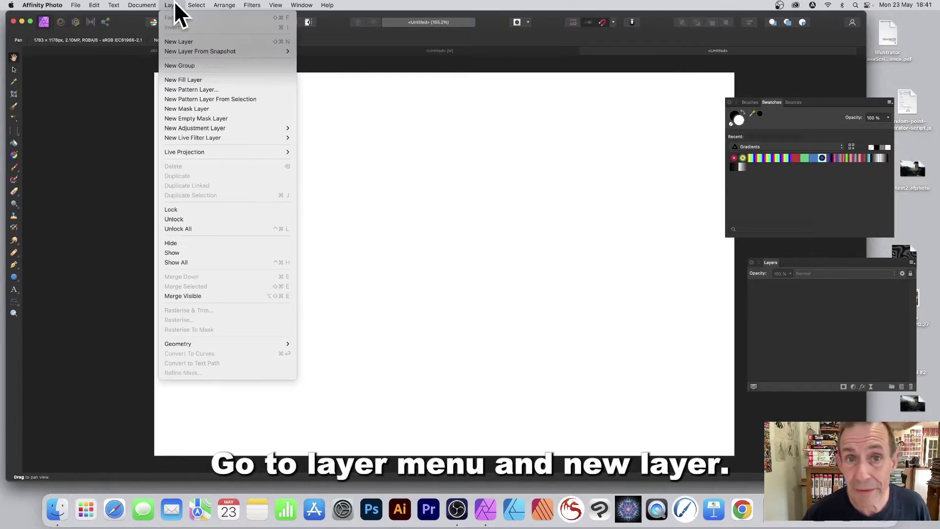
left_click(180, 41)
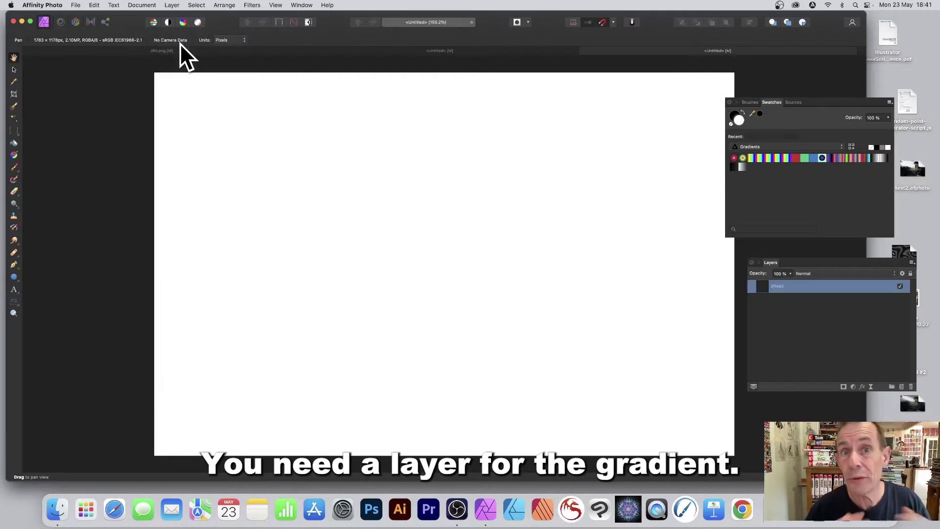
left_click(13, 153)
left_click_drag(195, 99, 670, 340)
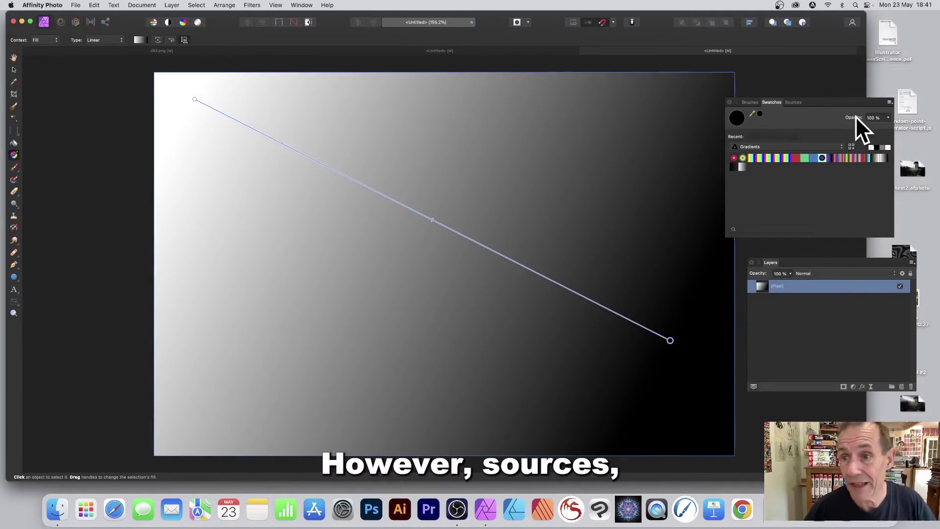
- Register the grey gradient document as a global source in the Sources panel
left_click(797, 103)
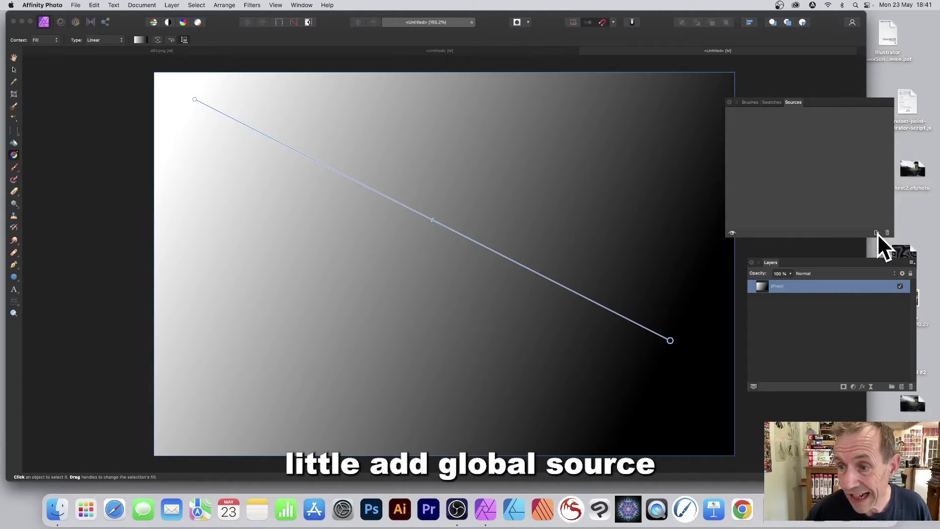
left_click(878, 233)
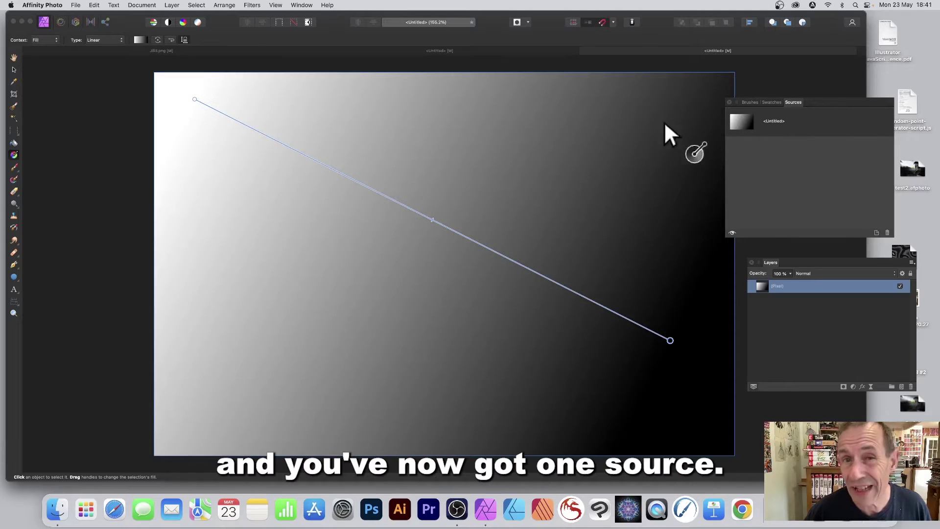
left_click(773, 104)
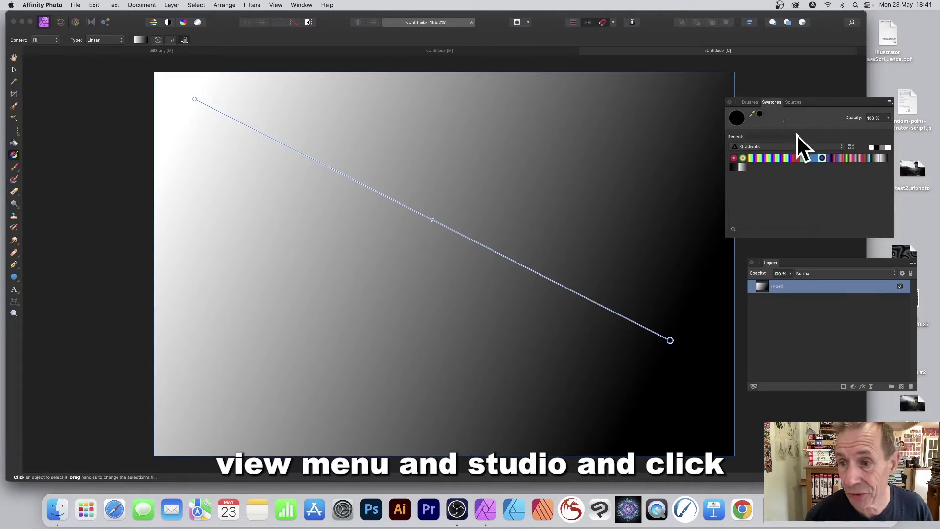
- Apply the rainbow gradient swatch and add it as a second global source
left_click(777, 157)
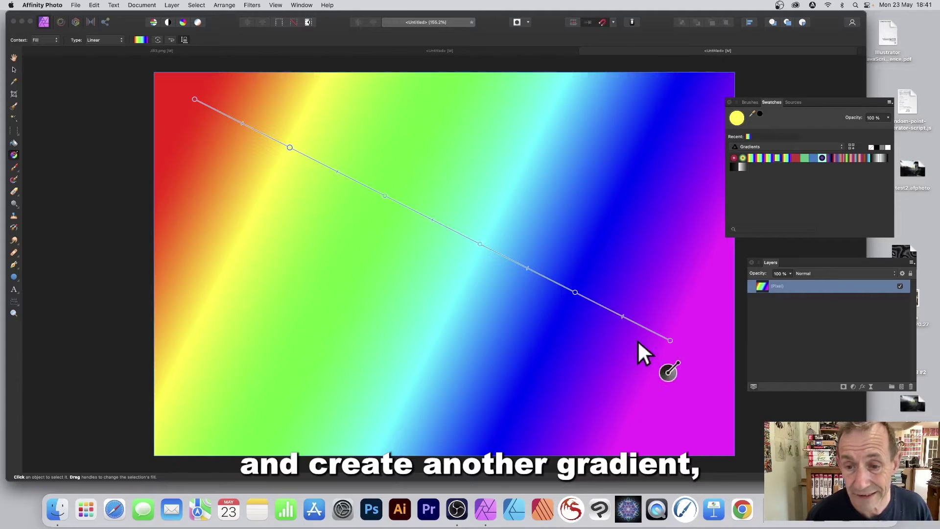
left_click(792, 102)
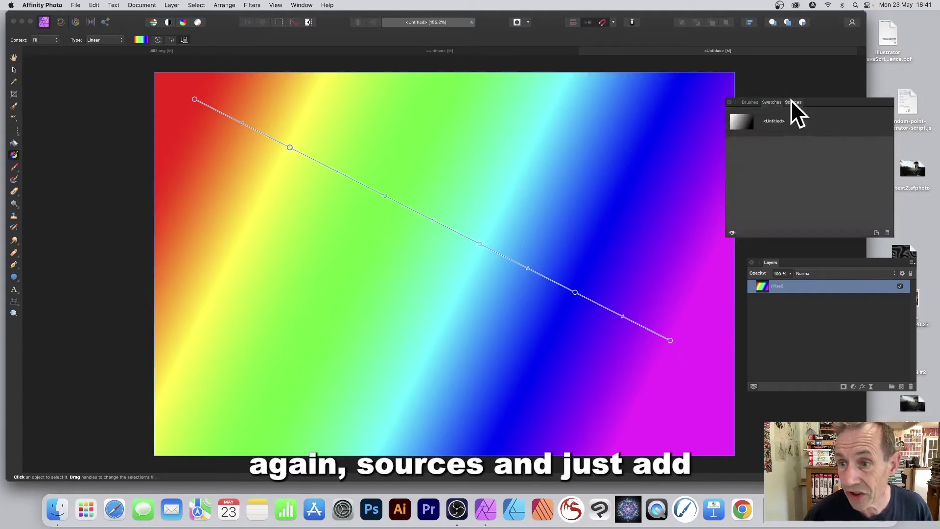
left_click(876, 232)
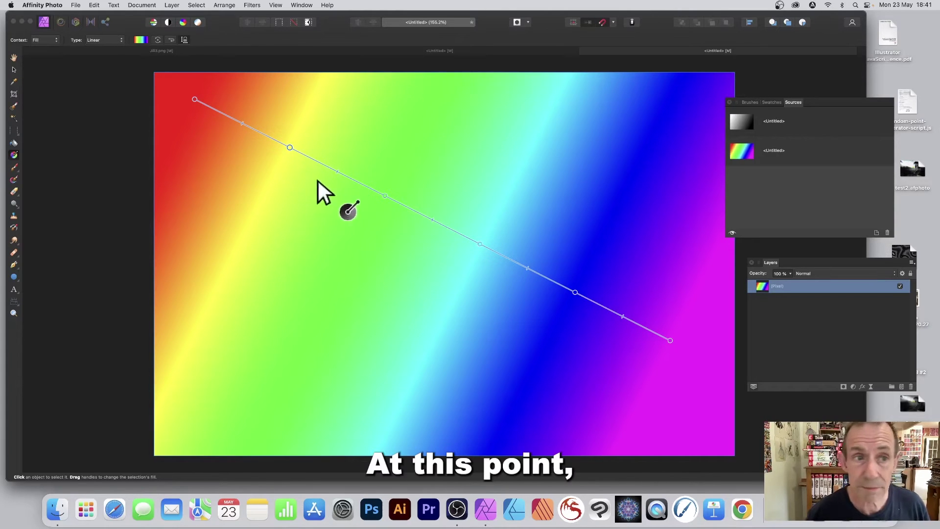
- On Jill3.png, set top-left reference points for the grey and rainbow sources
left_click(171, 52)
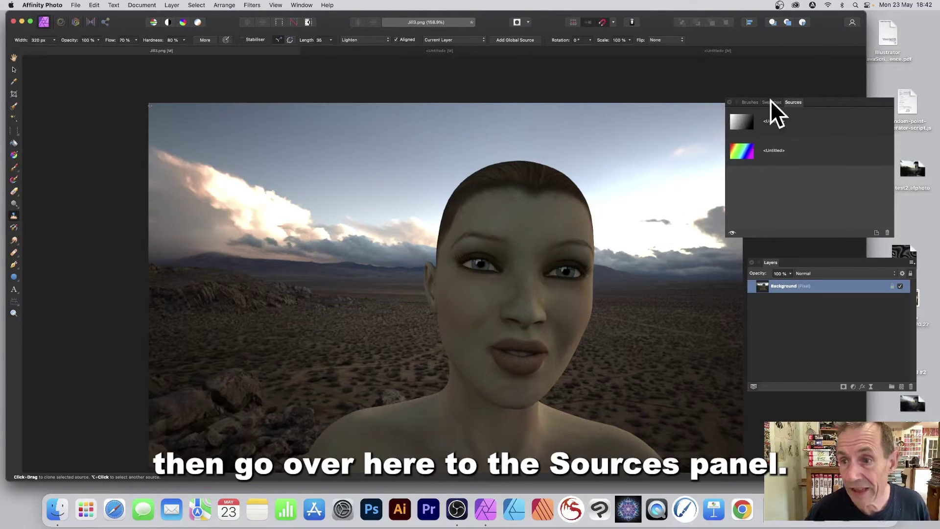
double_click(742, 122)
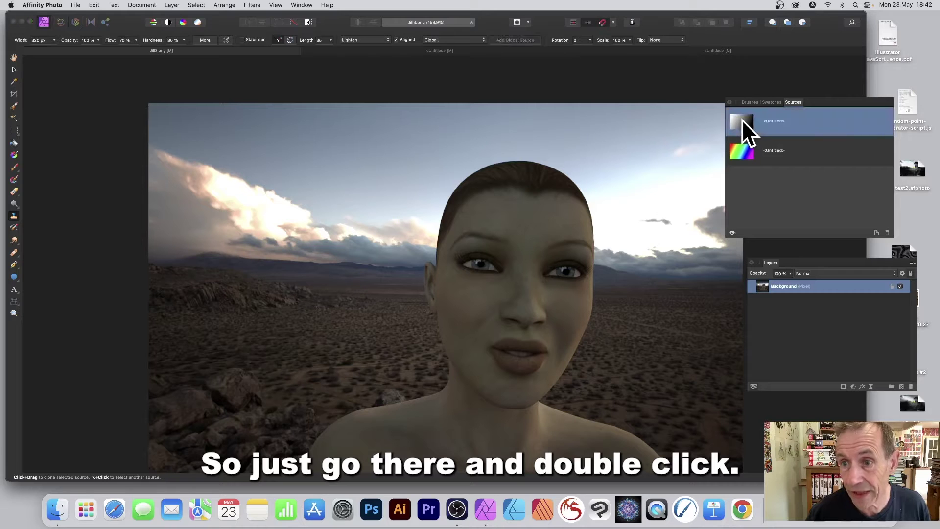
double_click(741, 122)
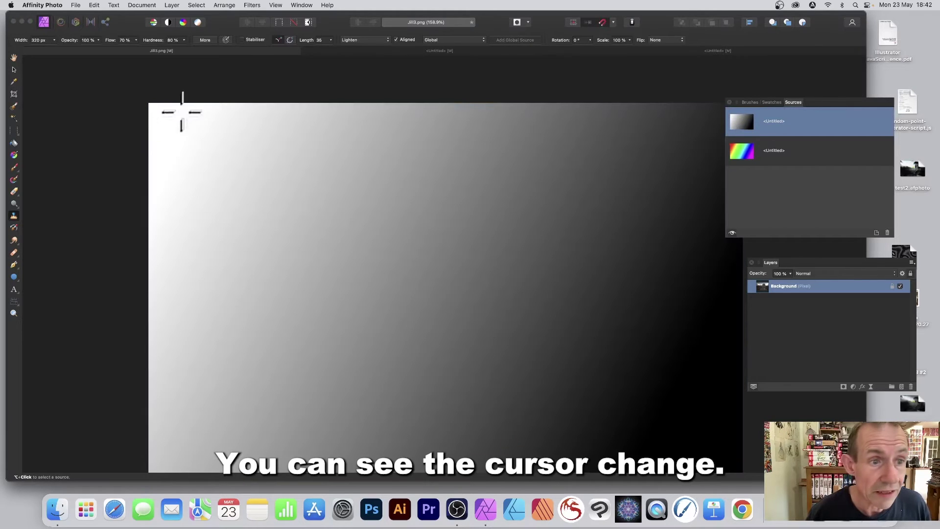
left_click(150, 106)
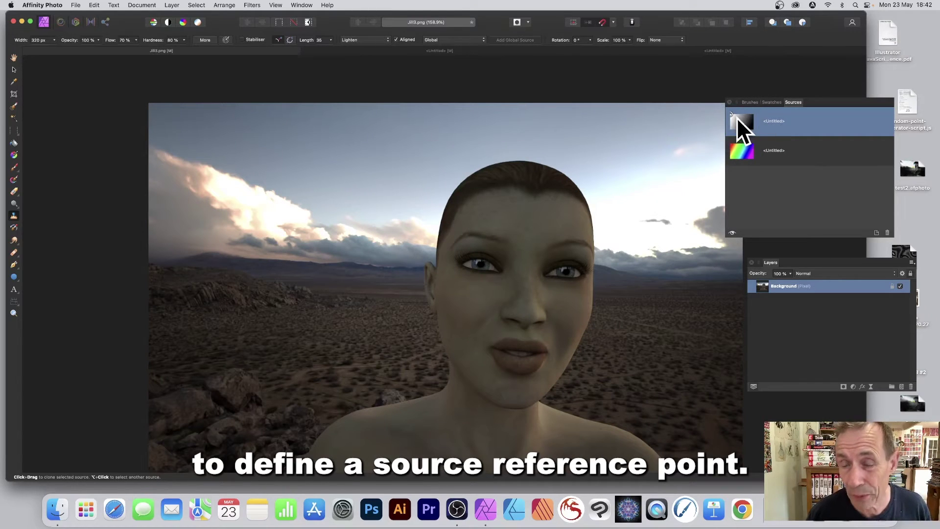
left_click(743, 153)
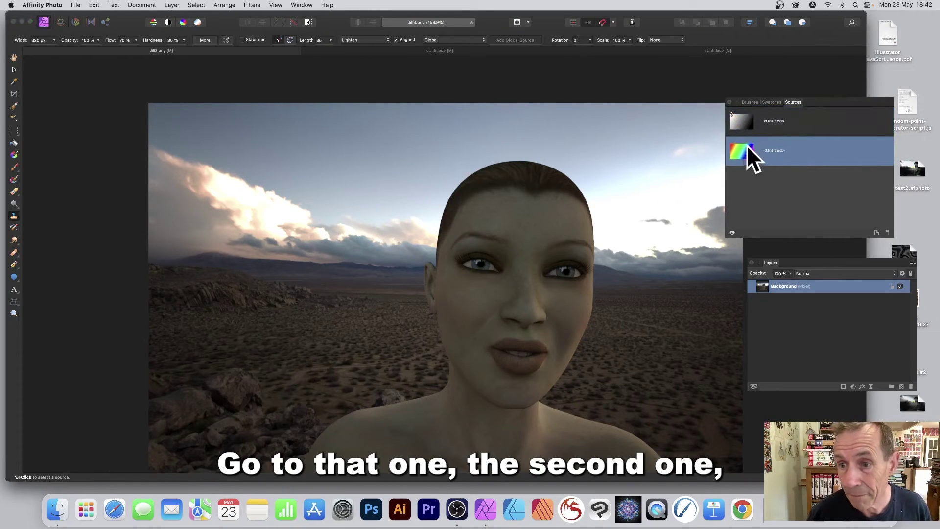
double_click(744, 150)
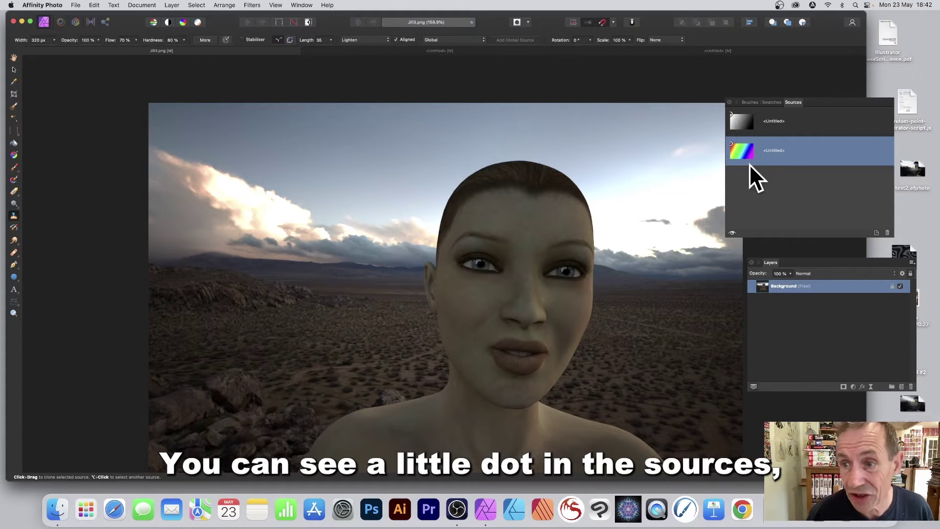
- Pick the Grunge Pattern 02 texture brush and set the clone blend mode to Normal
left_click(752, 102)
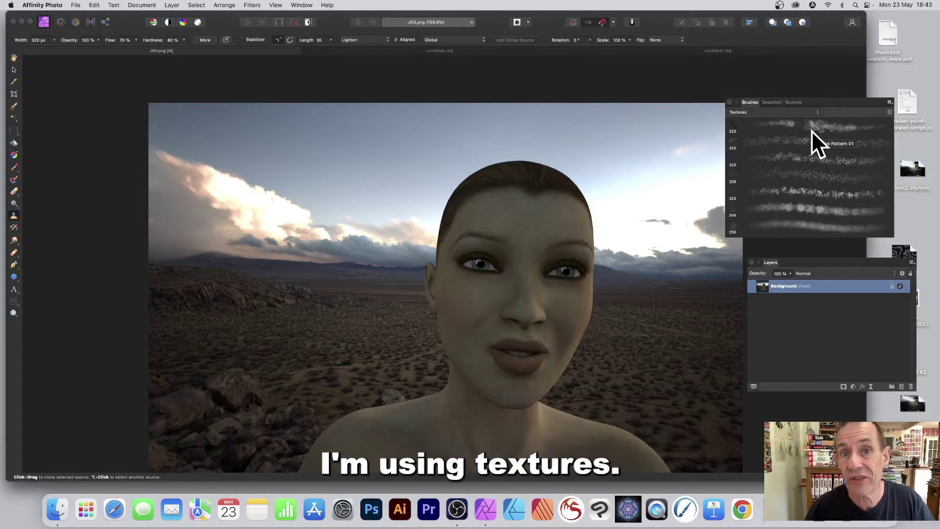
left_click(772, 110)
left_click(858, 105)
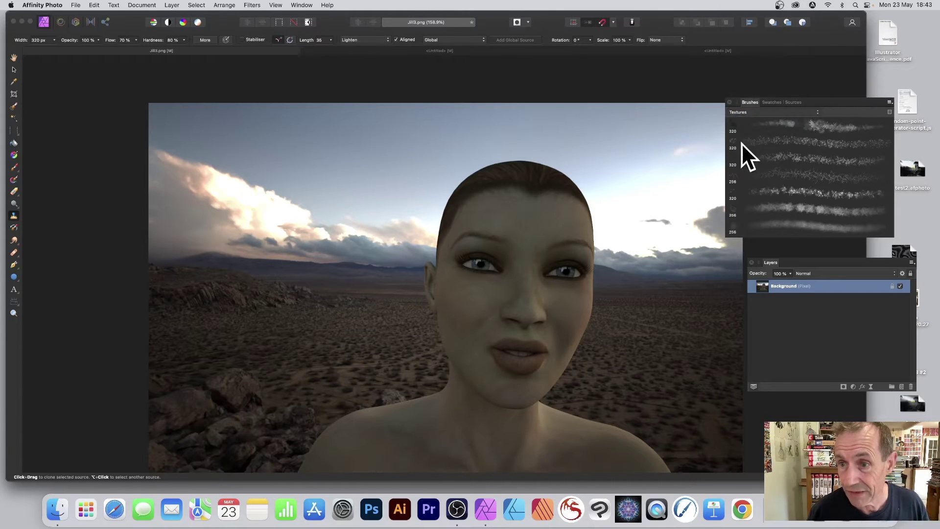
left_click(786, 139)
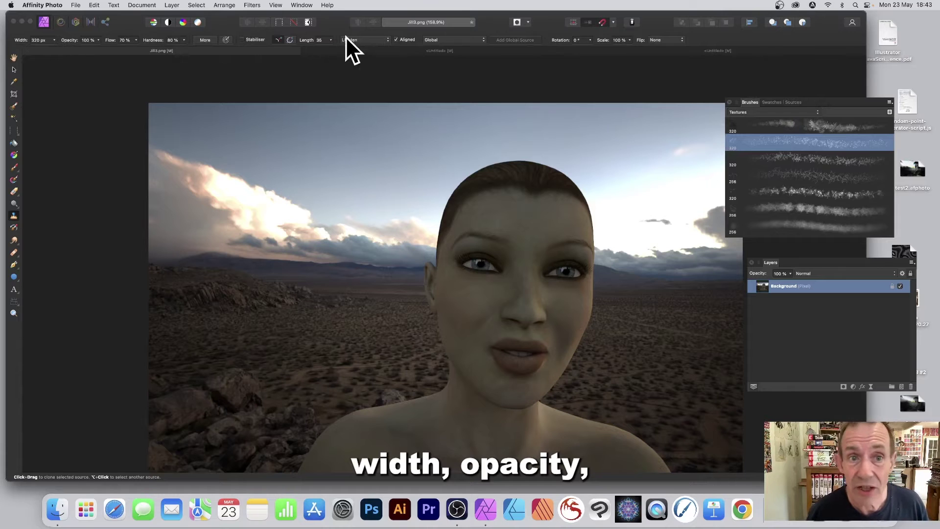
left_click(370, 39)
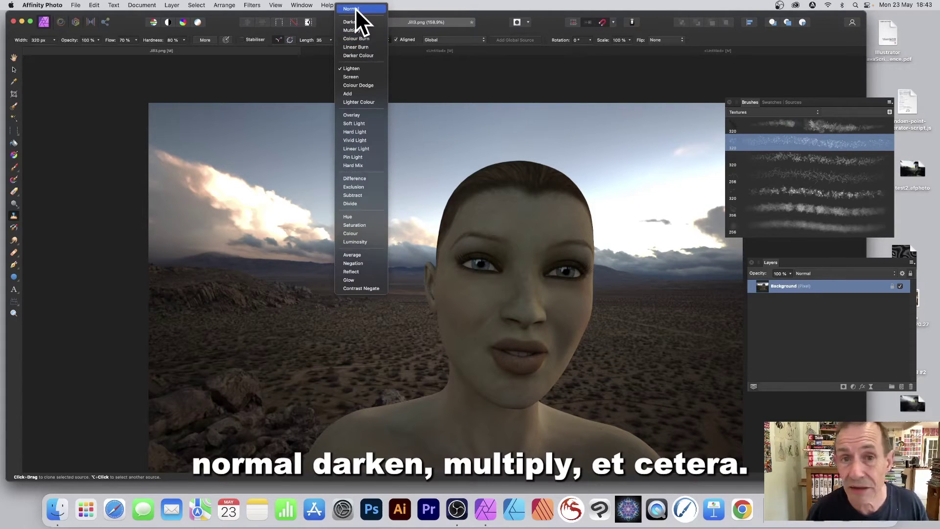
left_click(355, 8)
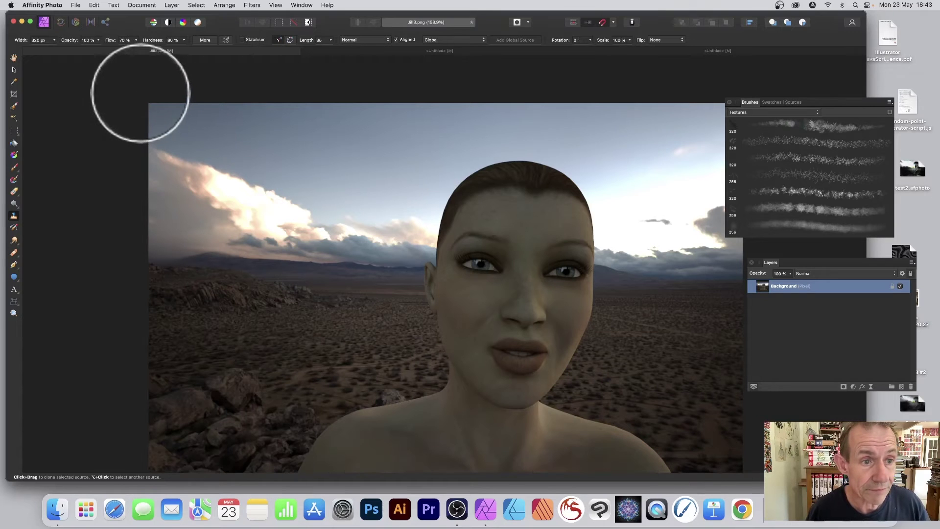
- Clone the rainbow gradient across the sky and down the left side
left_click_drag(174, 108, 324, 125)
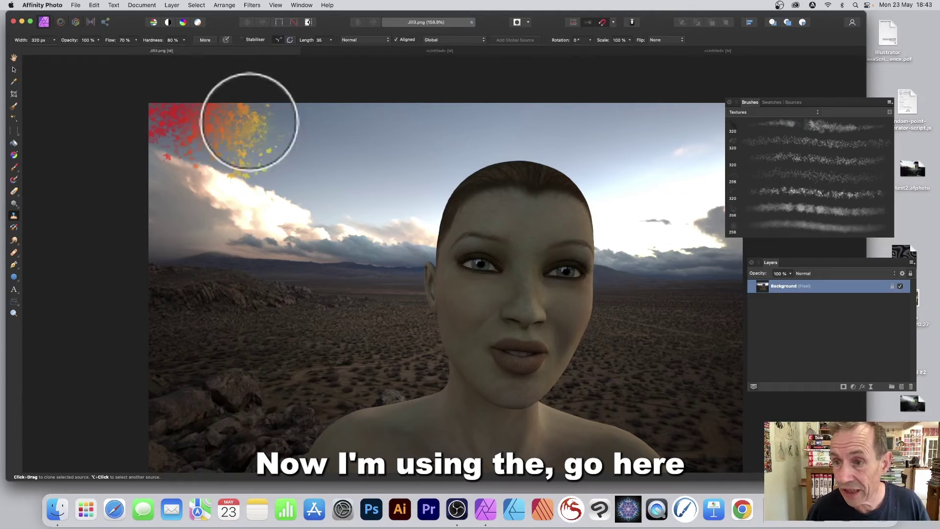
left_click(791, 103)
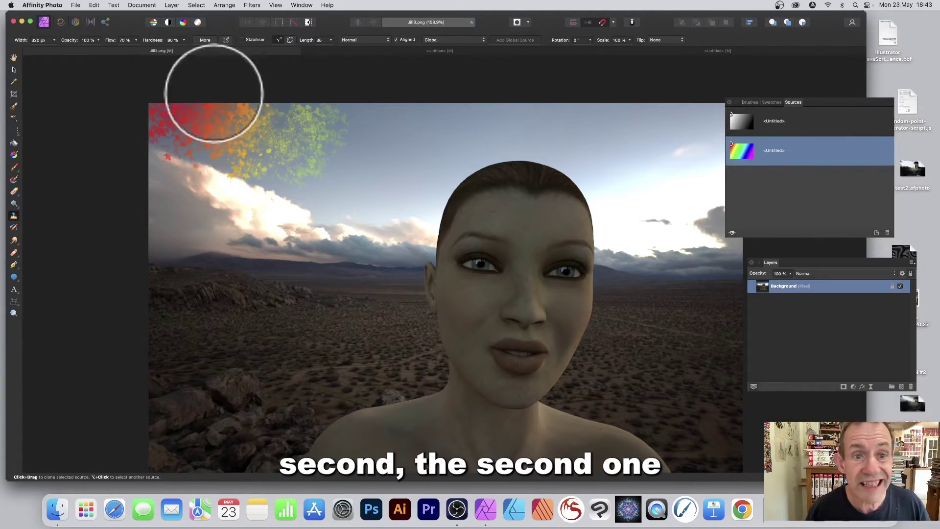
left_click_drag(389, 137, 705, 132)
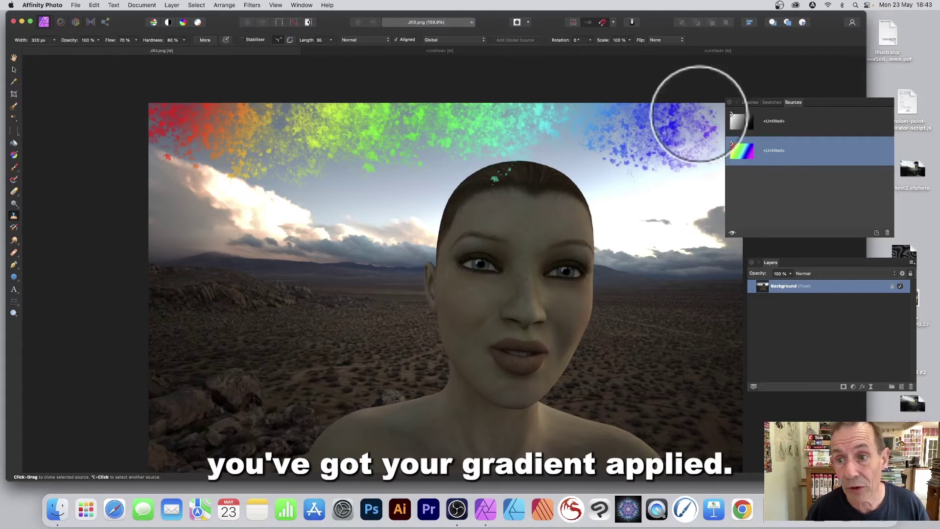
mouse_move(301, 135)
left_mouse_down()
mouse_move(176, 265)
mouse_move(184, 250)
mouse_move(234, 330)
left_mouse_up()
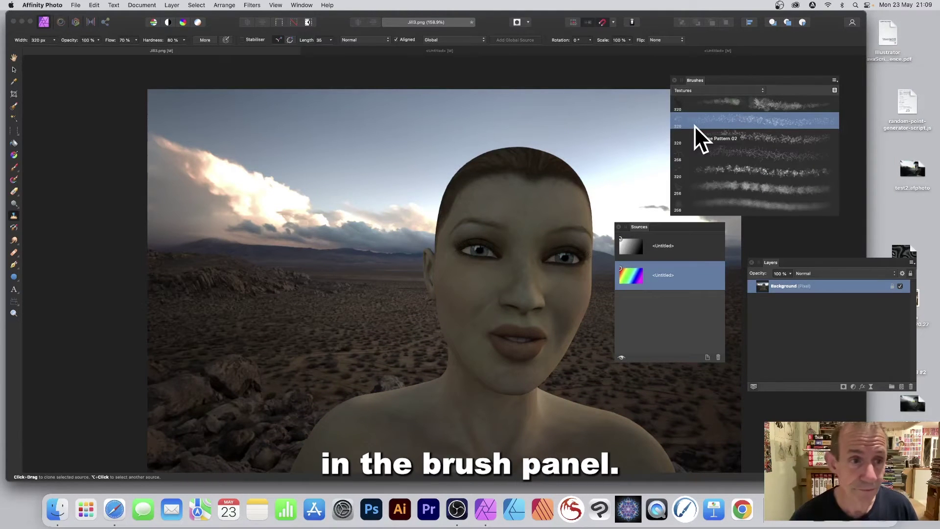
- Test rainbow strokes with several texture brushes, undoing each one
left_click_drag(158, 99, 515, 118)
left_click_drag(515, 117, 275, 250)
key("super+z")
left_click(756, 139)
mouse_move(221, 111)
left_mouse_down()
mouse_move(632, 117)
mouse_move(223, 294)
left_mouse_up()
key("super+z")
left_click(757, 173)
left_click_drag(184, 125, 411, 242)
key("super+z")
left_click(756, 190)
mouse_move(441, 117)
left_mouse_down()
mouse_move(305, 217)
mouse_move(625, 125)
left_mouse_up()
key("super+z")
scroll(757, 183, "down", 3)
- Try two more texture brushes, including a glitter spray, and undo them
left_click(757, 192)
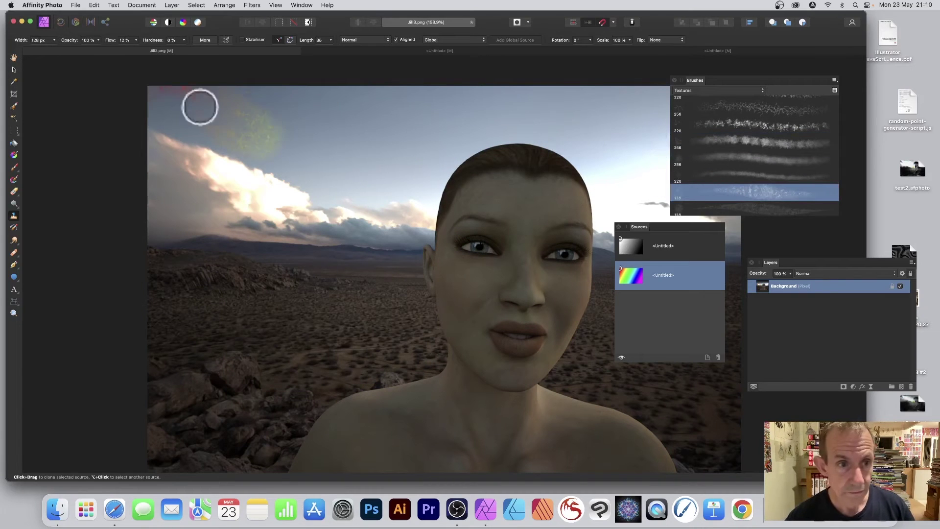
mouse_move(279, 124)
left_mouse_down()
mouse_move(177, 133)
mouse_move(352, 155)
mouse_move(625, 147)
left_mouse_up()
key("super+z")
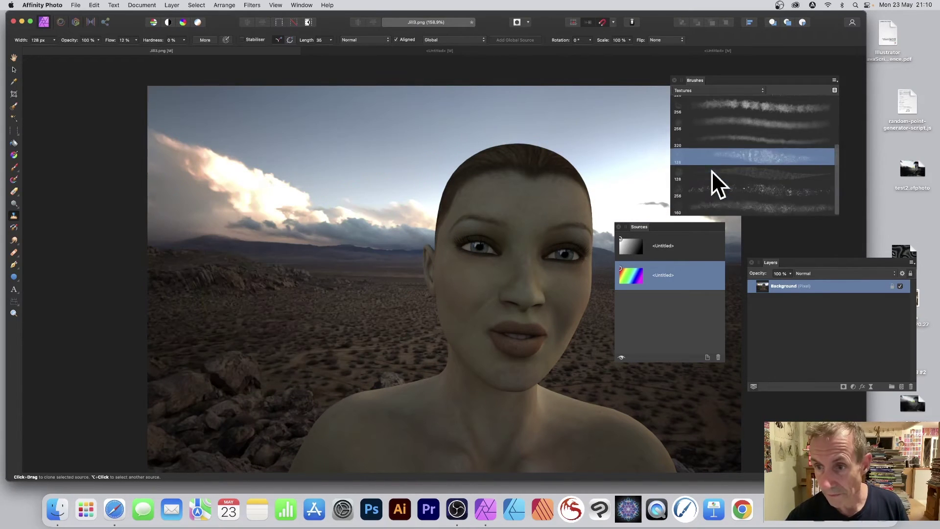
scroll(735, 198, "down", 2)
left_click(735, 191)
left_click_drag(515, 125, 625, 170)
mouse_move(624, 169)
left_mouse_down()
mouse_move(412, 294)
mouse_move(353, 351)
left_mouse_up()
key("super+z")
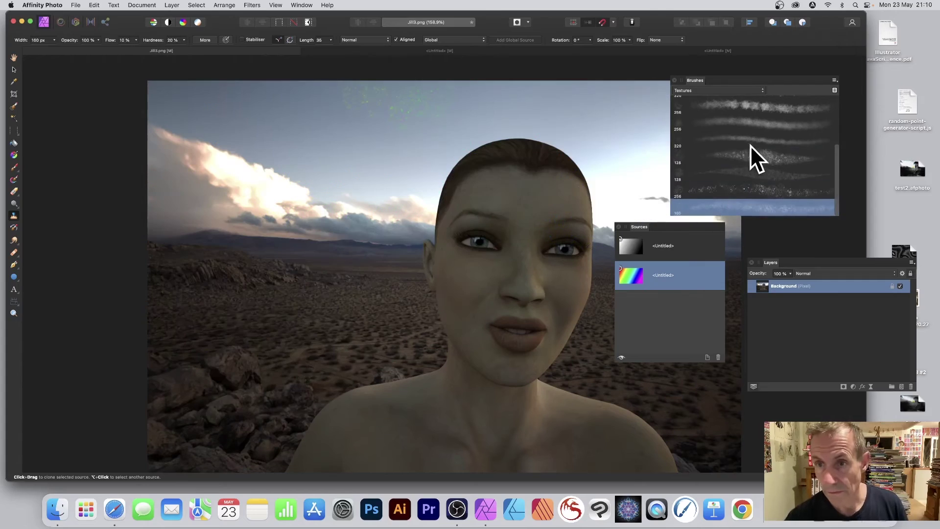
- In Sprays and Spatters, test a green-yellow spray and a rainbow splatter brush
left_click(763, 91)
left_click(706, 74)
left_click(756, 157)
left_click_drag(169, 103, 441, 117)
mouse_move(441, 117)
left_mouse_down()
mouse_move(336, 301)
mouse_move(411, 279)
left_mouse_up()
key("super+z")
left_click(757, 175)
mouse_move(228, 324)
left_mouse_down()
mouse_move(331, 111)
mouse_move(640, 147)
left_mouse_up()
left_click_drag(639, 148, 451, 445)
- Test three more spray brushes with trial strokes, undoing each
key("super+z")
left_click(769, 205)
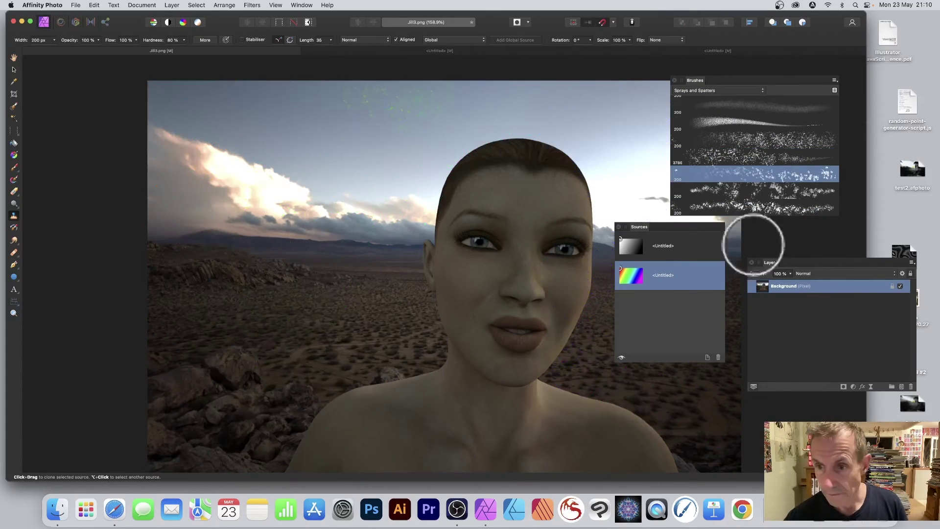
mouse_move(294, 243)
left_mouse_down()
mouse_move(441, 206)
mouse_move(610, 139)
left_mouse_up()
key("super+z")
left_click(742, 210)
mouse_move(309, 89)
left_mouse_down()
mouse_move(184, 183)
mouse_move(412, 280)
left_mouse_up()
key("super+z")
left_click(725, 106)
mouse_move(382, 118)
left_mouse_down()
mouse_move(213, 121)
mouse_move(338, 324)
left_mouse_up()
- In the Pens brushes, try rainbow zigzag and fan strokes, undoing both
key("super+z")
left_click(742, 110)
left_click(756, 140)
mouse_move(169, 92)
left_mouse_down()
mouse_move(478, 184)
mouse_move(302, 362)
left_mouse_up()
key("super+z")
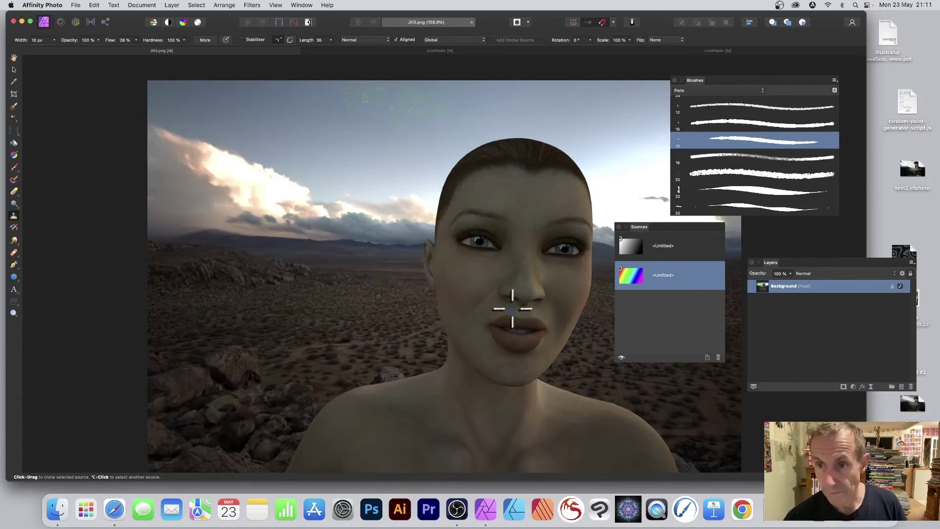
left_click(757, 192)
mouse_move(361, 88)
left_mouse_down()
mouse_move(477, 148)
mouse_move(181, 381)
mouse_move(456, 316)
left_mouse_up()
key("super+z")
- Try swirl and loop pen brushes, then undo both strokes
left_click(757, 208)
mouse_move(624, 191)
left_mouse_down()
mouse_move(324, 271)
mouse_move(416, 174)
mouse_move(661, 412)
mouse_move(331, 353)
left_mouse_up()
key("super+z")
left_click(757, 108)
left_click_drag(235, 103, 474, 148)
key("super+z")
- Test a Masking brush with a large rainbow cloud, then undo it
left_click(763, 90)
left_click(721, 117)
left_click_drag(220, 148, 323, 309)
key("super+z")
- Try Dry Media brushes with smoky and swirl strokes, ending on rainbow zigzags
left_click(763, 90)
left_click(757, 108)
left_click_drag(412, 132, 378, 348)
key("super+z")
left_click(757, 191)
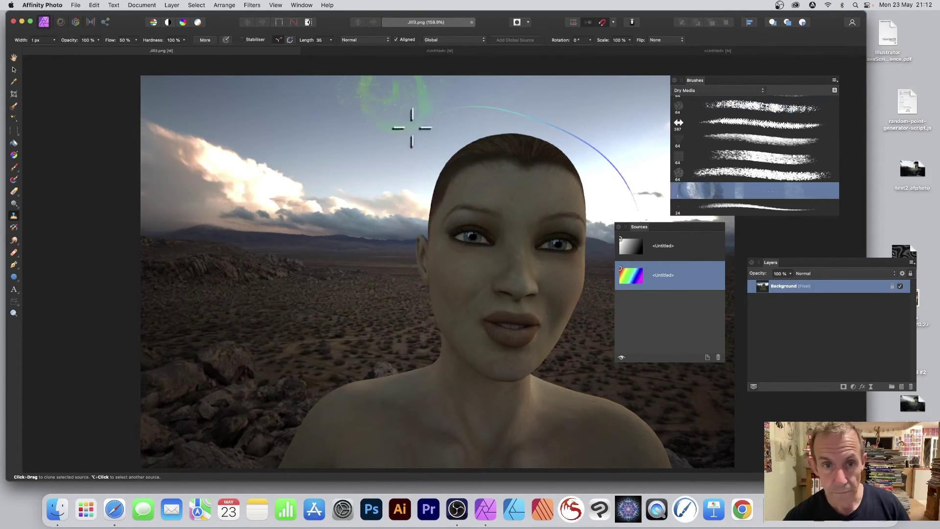
mouse_move(374, 169)
left_mouse_down()
mouse_move(125, 368)
mouse_move(676, 412)
left_mouse_up()
key("super+z")
mouse_move(242, 96)
left_mouse_down()
mouse_move(422, 194)
mouse_move(275, 390)
left_mouse_up()
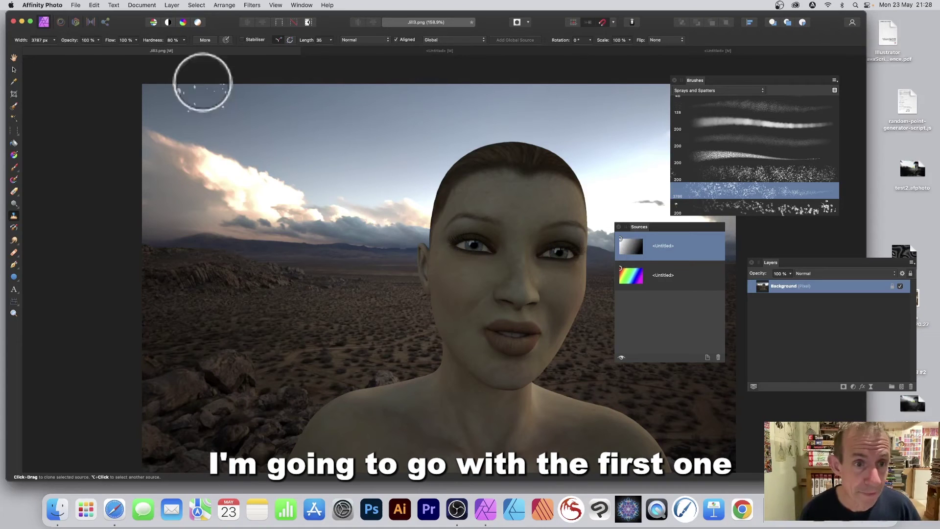
- Spray grey spatter down the sky, then rainbow spatter across the top-left and left side
mouse_move(205, 90)
left_mouse_down()
mouse_move(596, 111)
mouse_move(193, 326)
left_mouse_up()
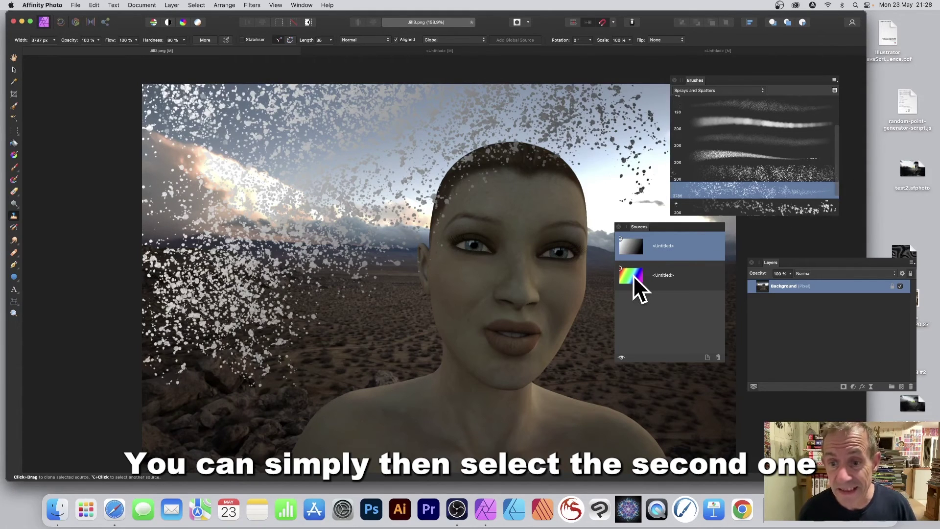
left_click(634, 275)
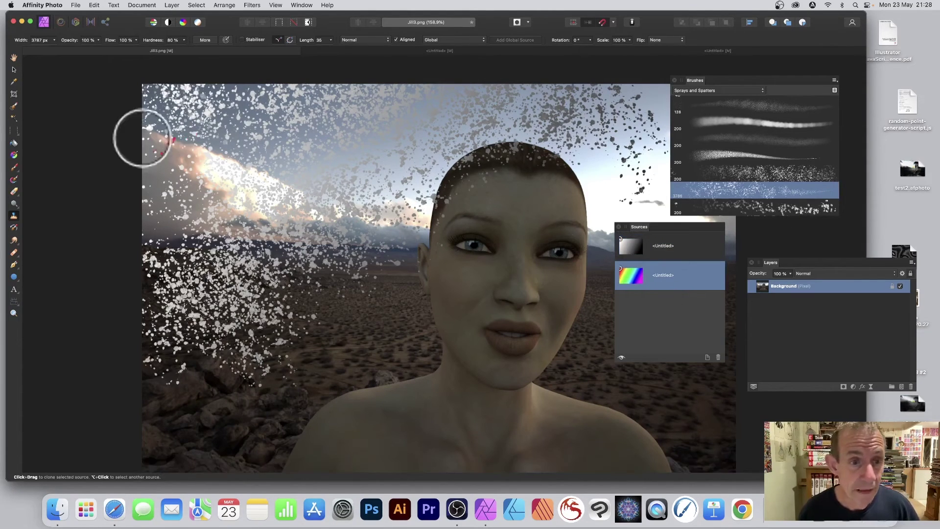
left_click_drag(140, 135, 423, 88)
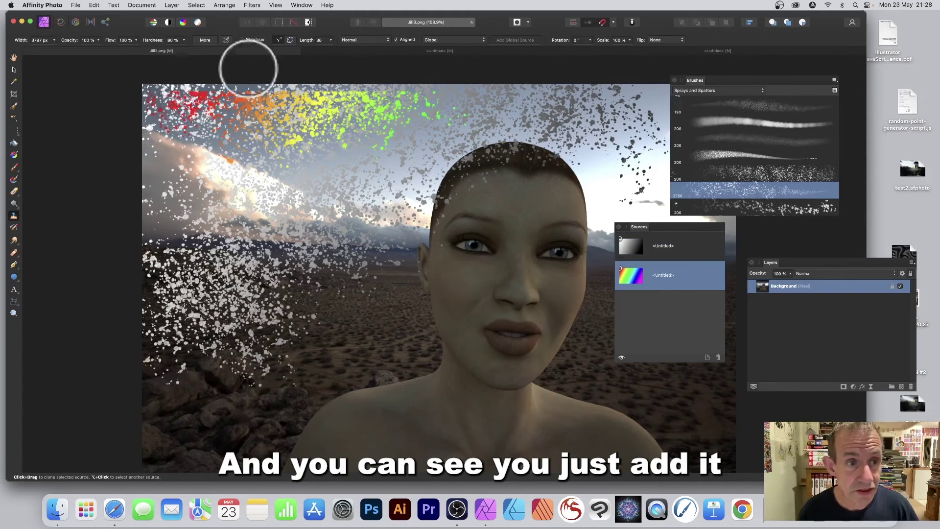
mouse_move(235, 81)
left_mouse_down()
mouse_move(364, 351)
mouse_move(228, 408)
left_mouse_up()
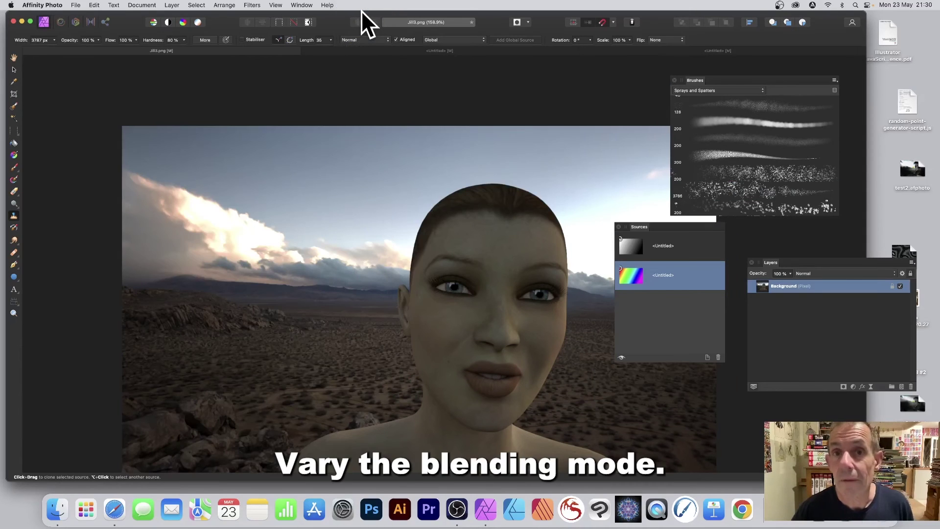
- Set the blend mode to Darken and spray rainbow spatter across the top and clouds
left_click(363, 40)
left_click(361, 55)
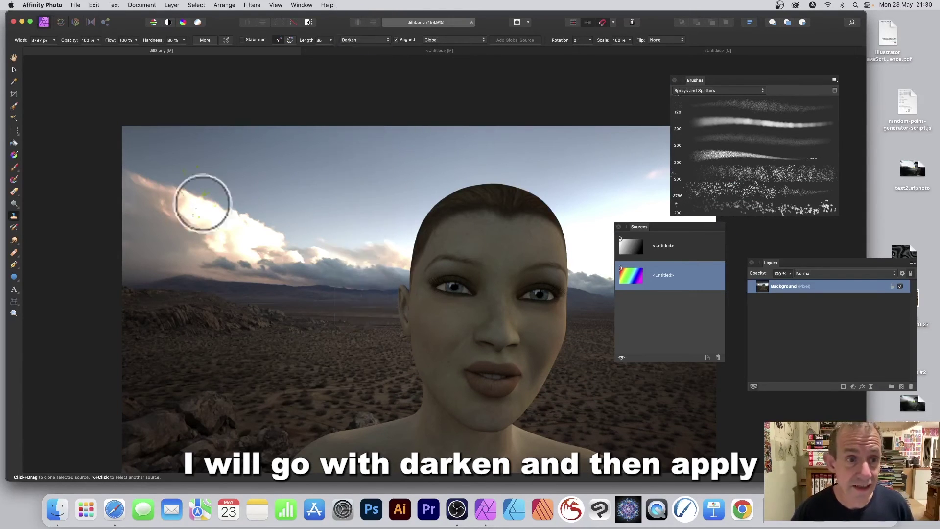
left_click_drag(133, 135, 421, 114)
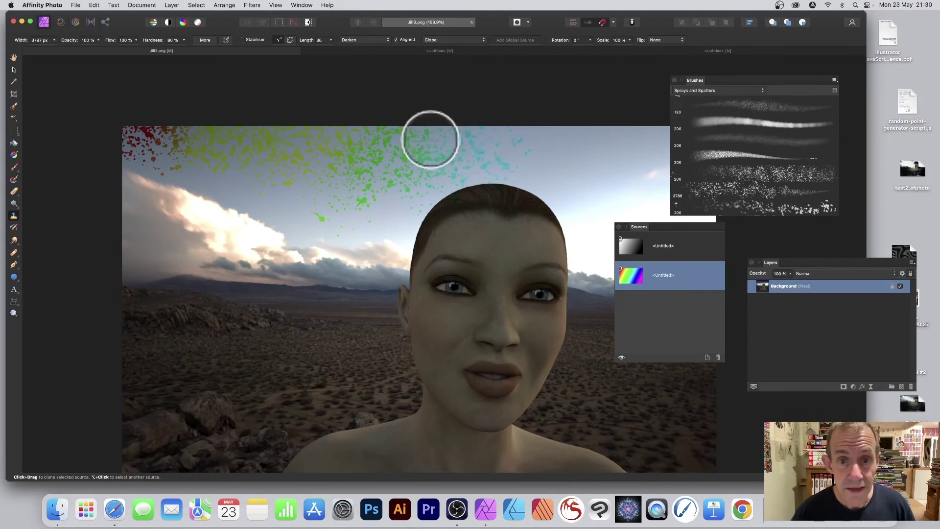
mouse_move(316, 220)
left_mouse_down()
mouse_move(401, 205)
mouse_move(554, 200)
left_mouse_up()
- Switch to Multiply, then Lighten, and spray bright spatter down the left side
left_click(362, 41)
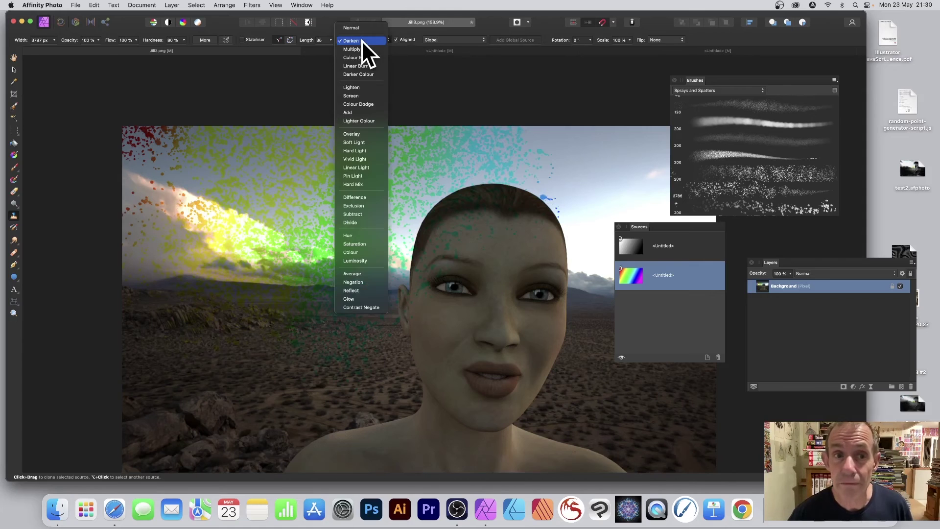
left_click(358, 48)
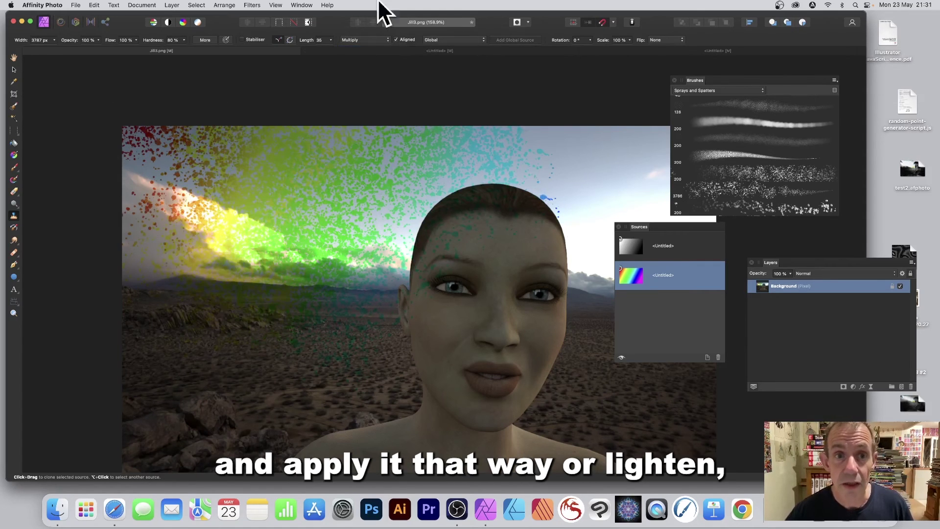
left_click(351, 40)
left_click(359, 80)
mouse_move(133, 125)
left_mouse_down()
mouse_move(266, 349)
mouse_move(500, 307)
left_mouse_up()
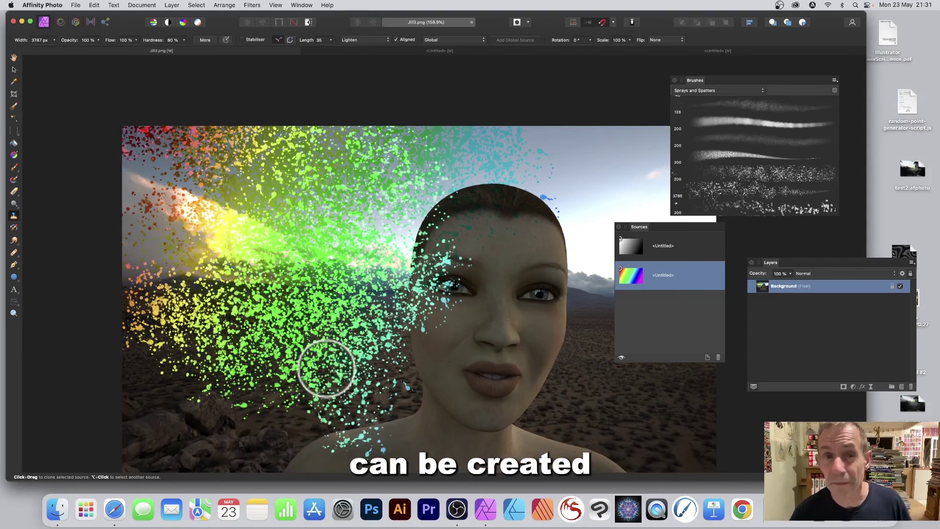
- Switch to Difference and spray spatter over the head, face and upper left
left_click(358, 40)
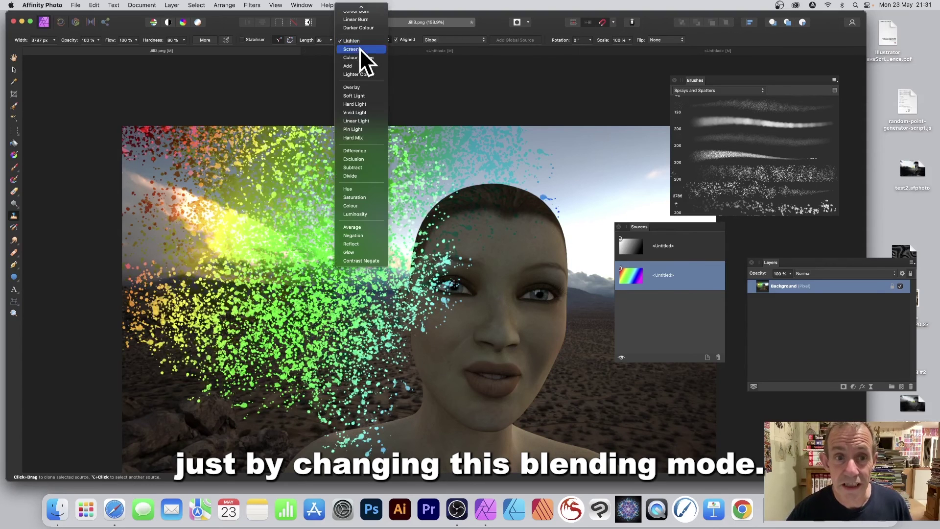
left_click(364, 152)
left_click_drag(260, 189, 558, 140)
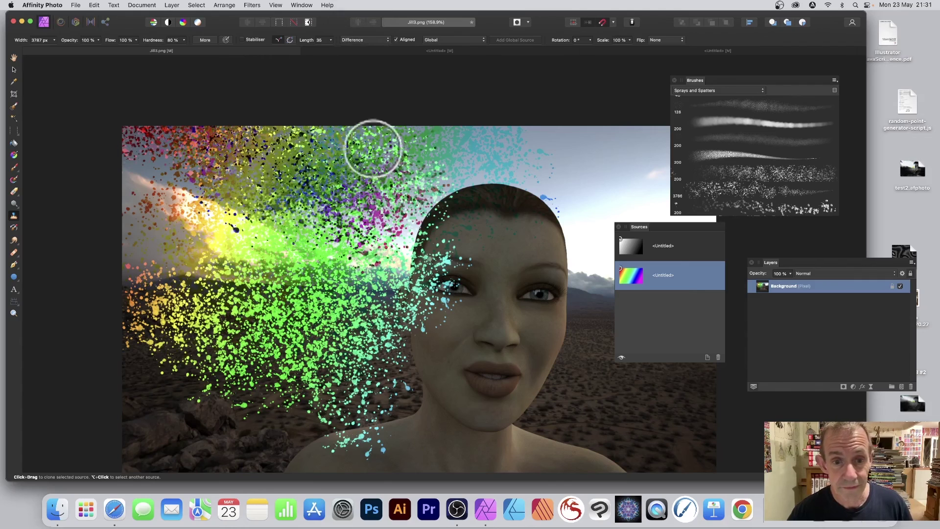
left_click_drag(382, 298, 574, 257)
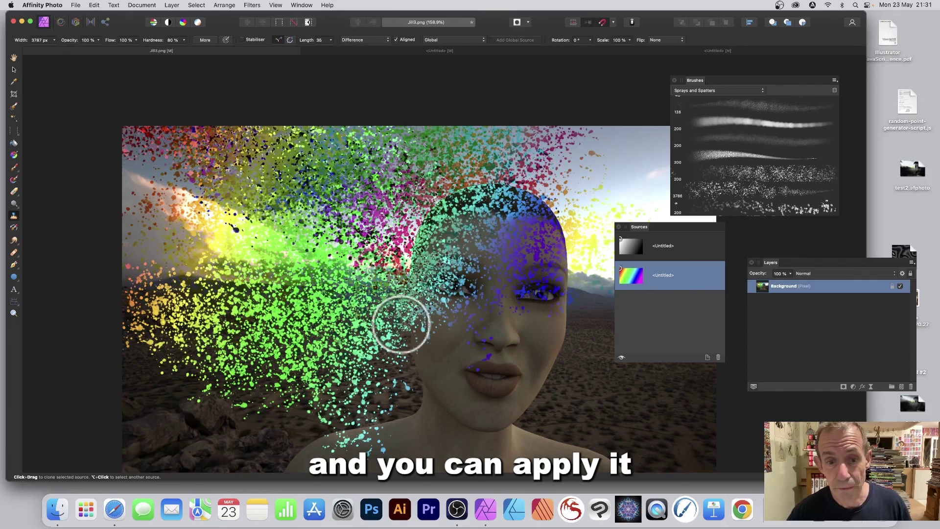
left_click(202, 221)
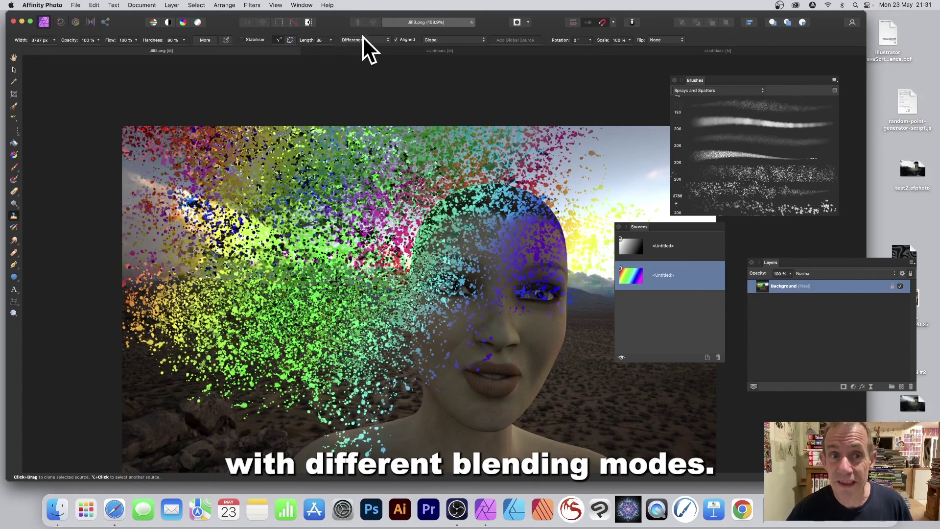
- Start lowering the clone brush opacity toward 44% from the context toolbar
left_click(99, 41)
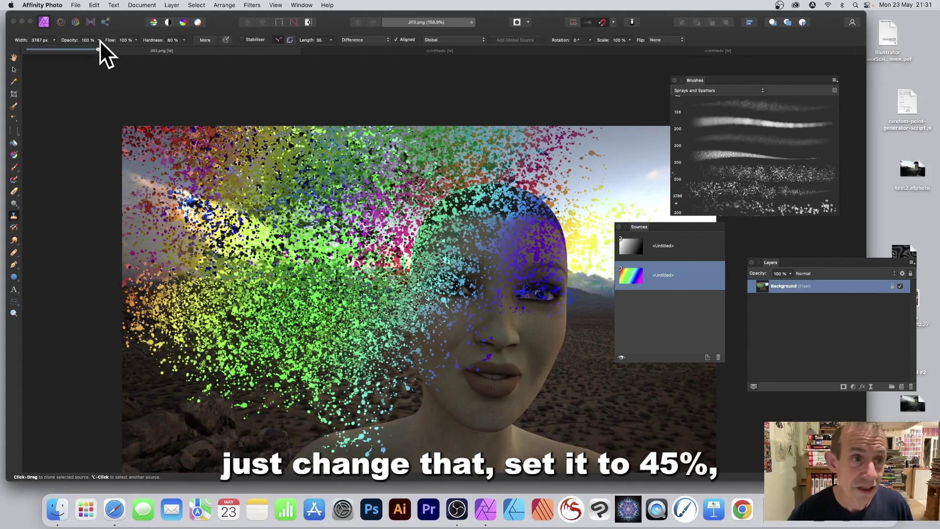